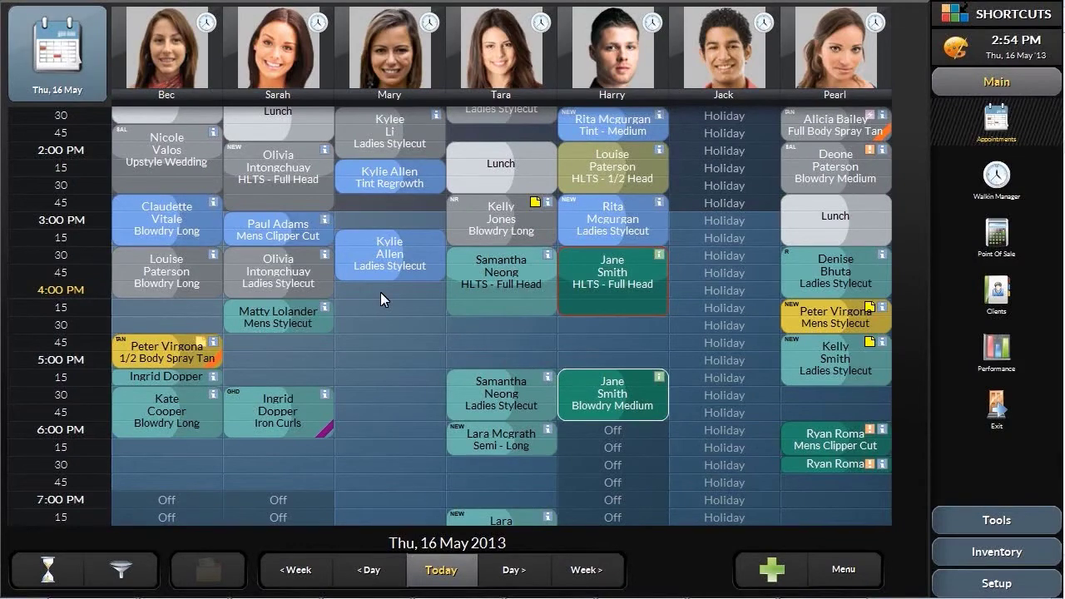
# - Start a 4:00 PM HLTS - Full Head booking in the third employee's column for the existing client found under S
pyautogui.doubleClick(380, 292)
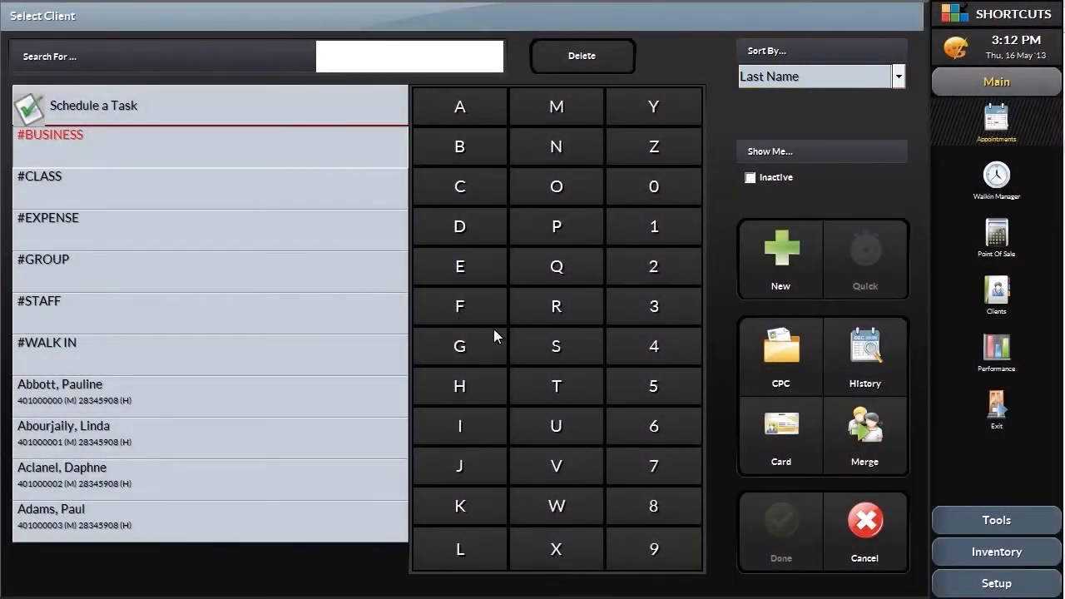
pyautogui.click(555, 348)
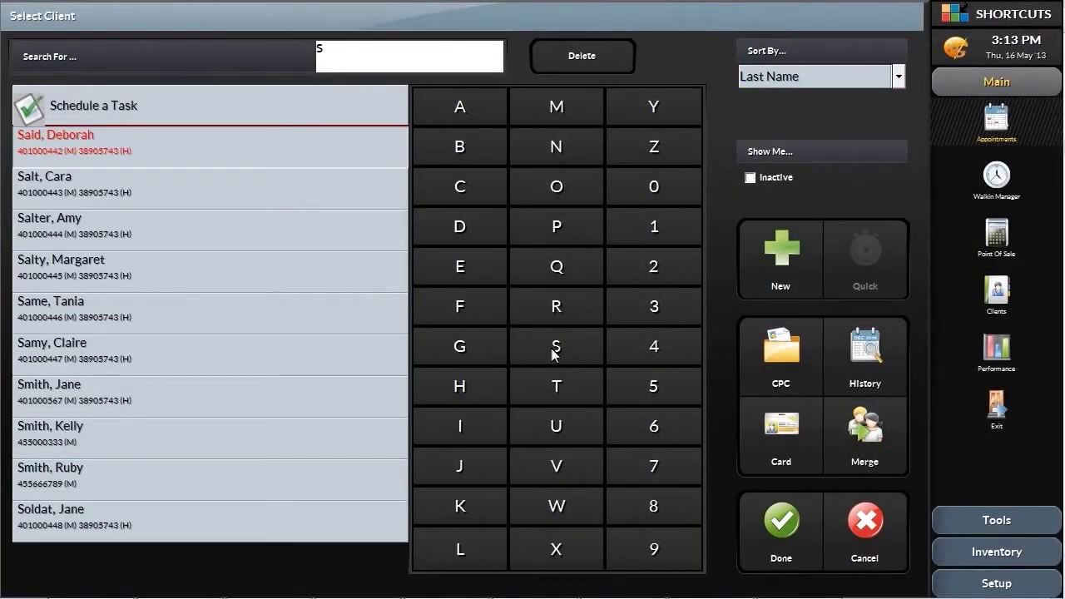
pyautogui.click(310, 392)
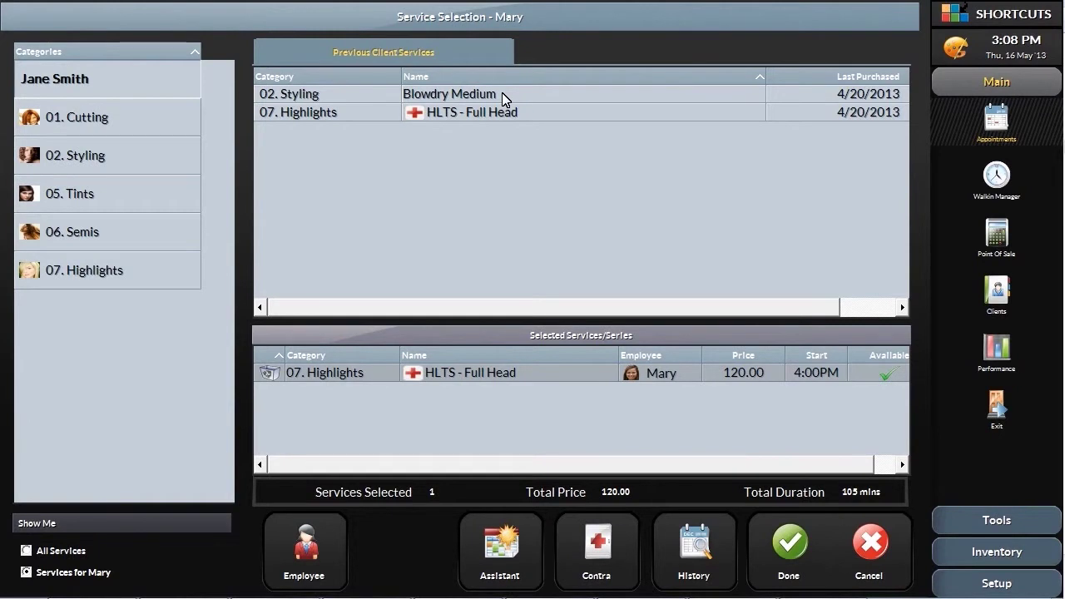
# - Add Blowdry Medium from the client's previous services and complete the booking, answering Yes to the colour patch test question
pyautogui.click(505, 97)
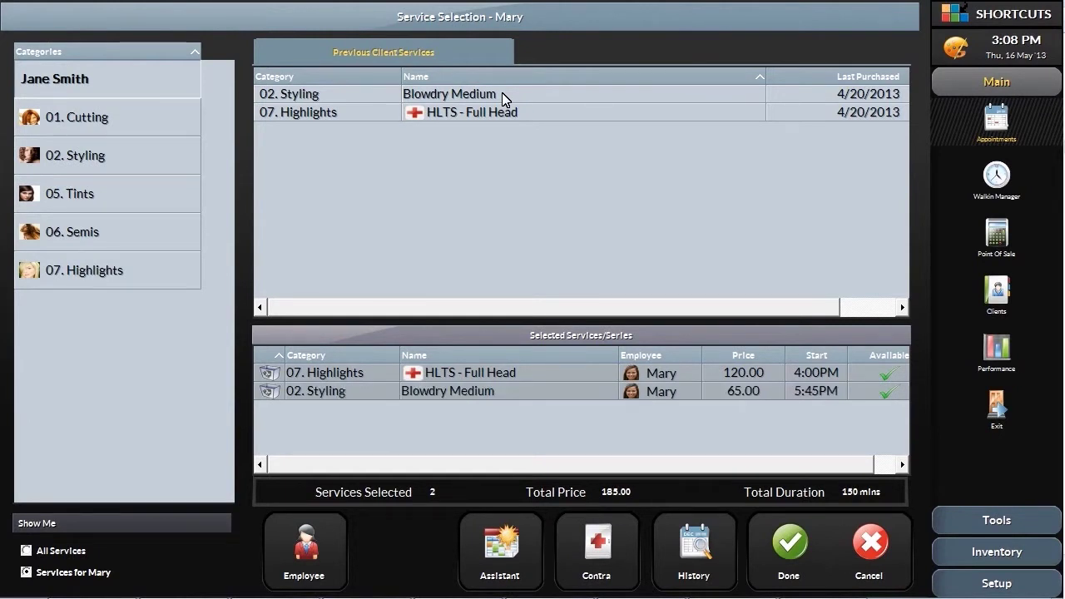
pyautogui.click(784, 545)
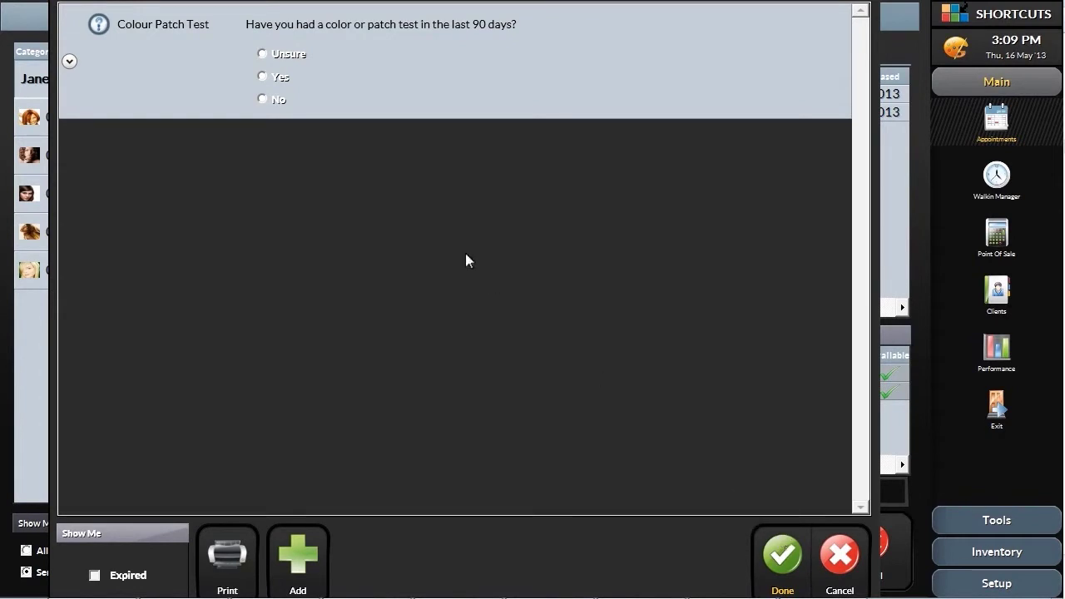
pyautogui.click(265, 77)
pyautogui.click(776, 563)
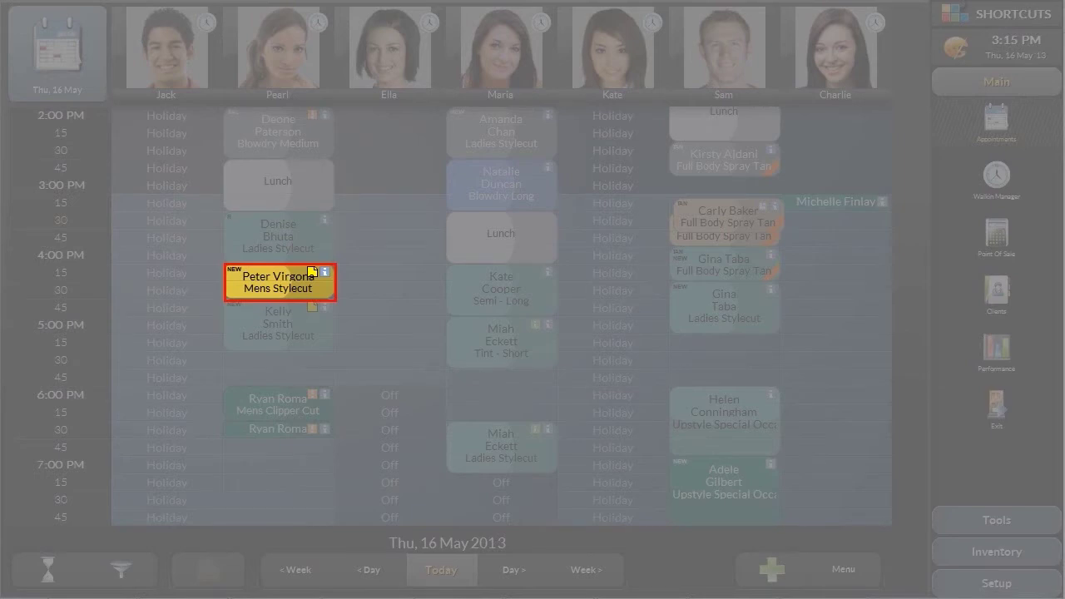
pyautogui.click(501, 289)
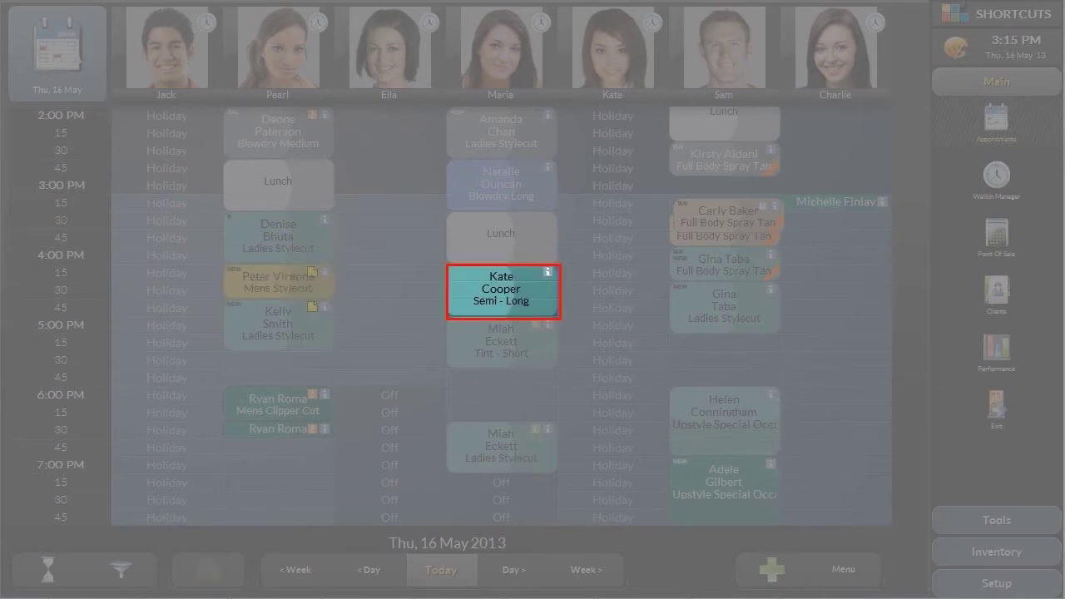
pyautogui.click(502, 184)
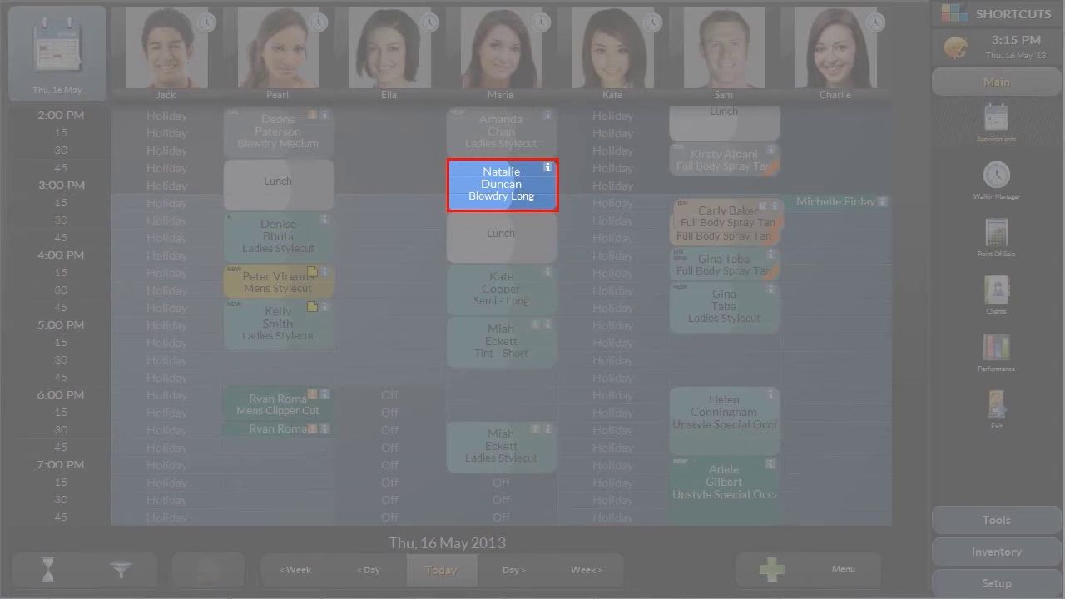
pyautogui.click(502, 132)
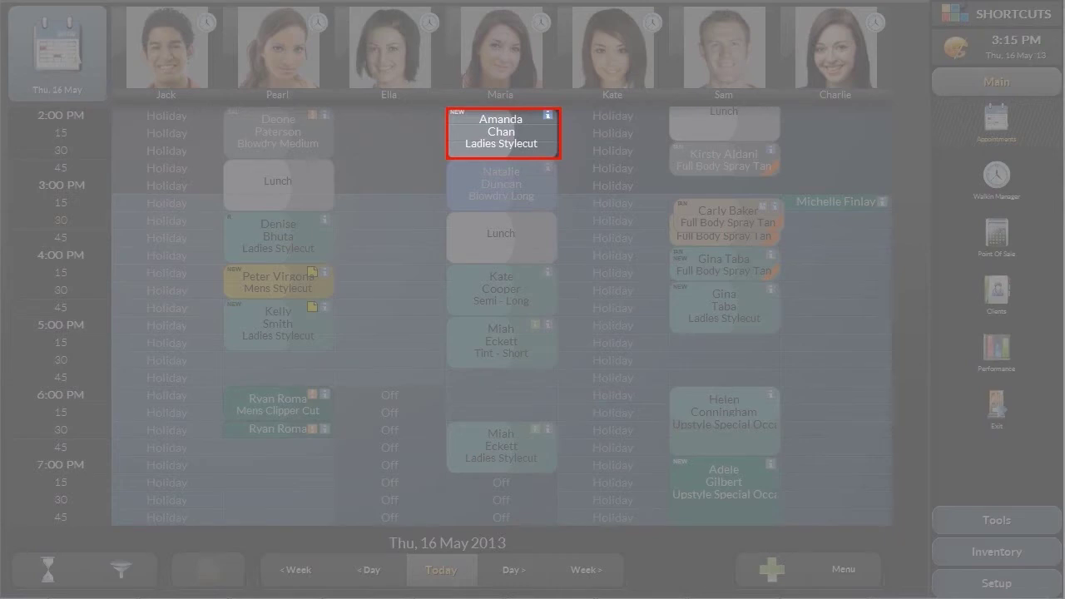
pyautogui.click(724, 264)
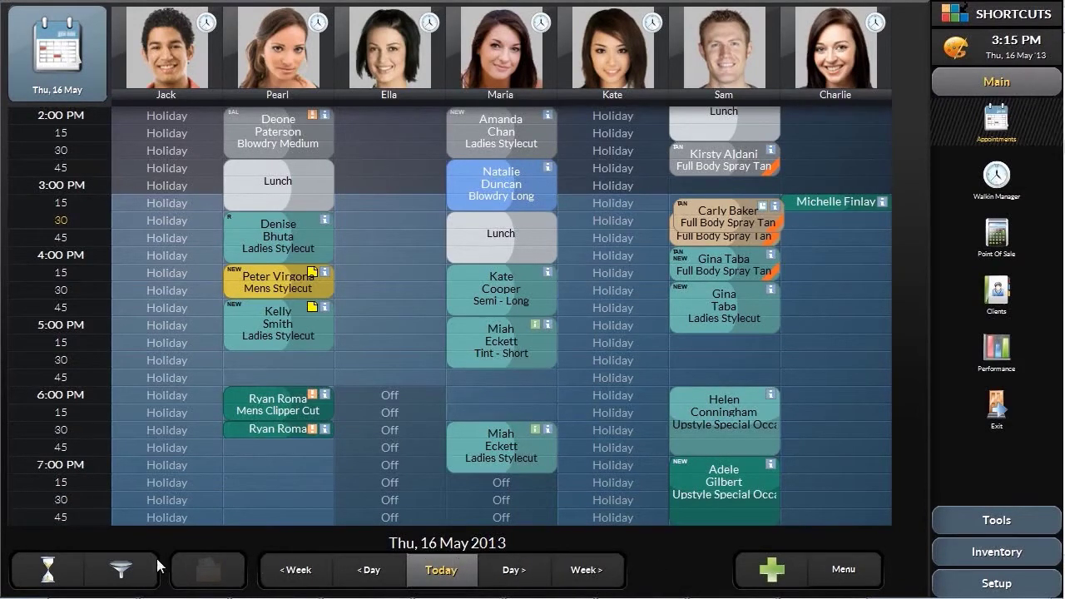
# - Filter the employees shown in the appointment book by level, restricted to Emerging Stylist
pyautogui.click(121, 568)
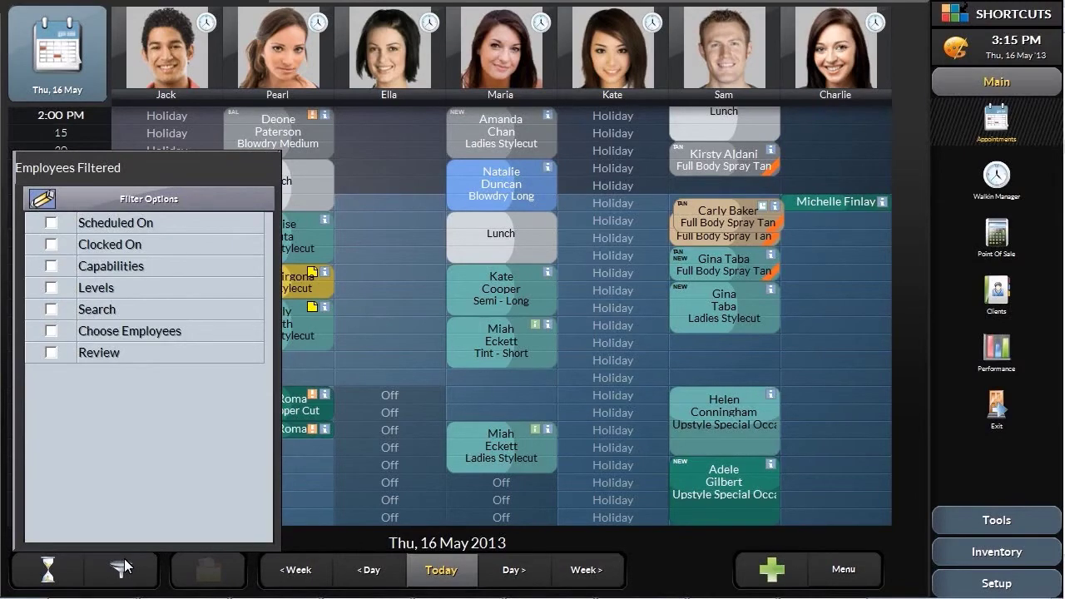
pyautogui.click(51, 287)
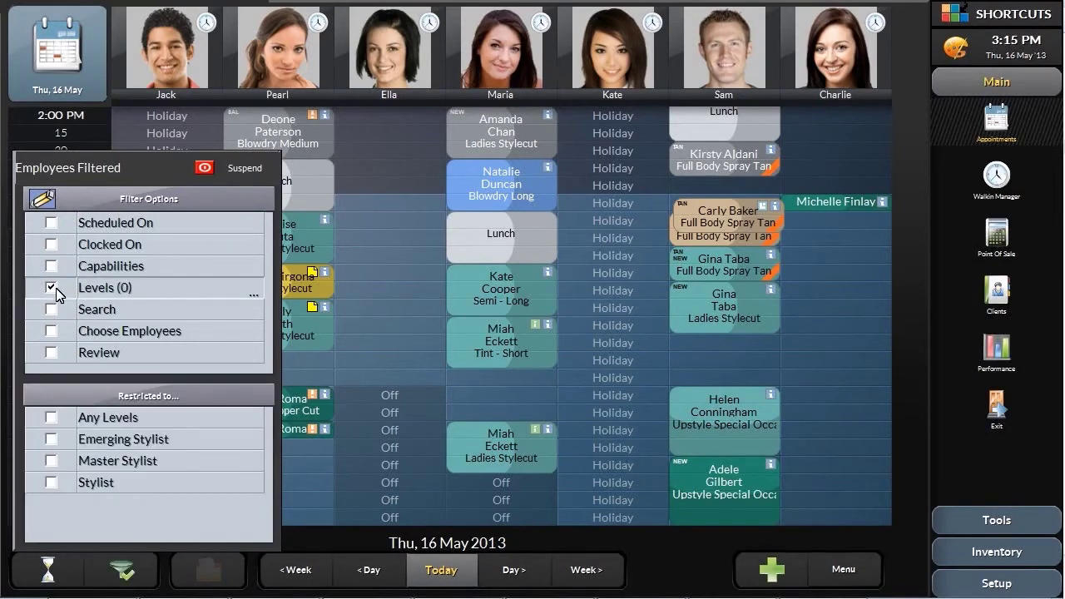
pyautogui.click(55, 439)
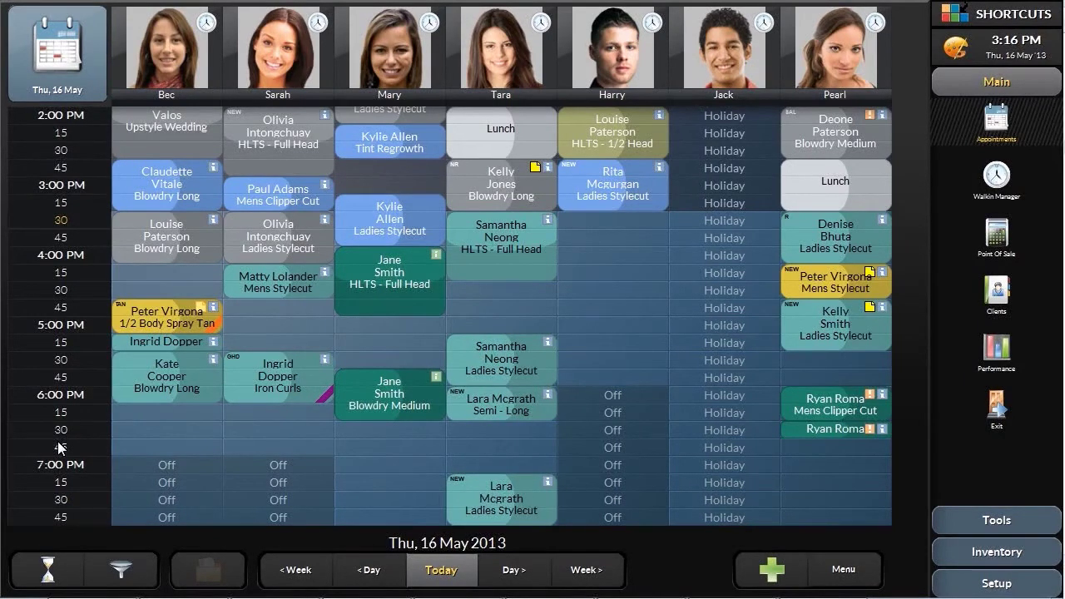
# - Show the second employee's week and move the last Friday 17 May appointment to the afternoon of Tuesday 21 May
pyautogui.click(281, 60)
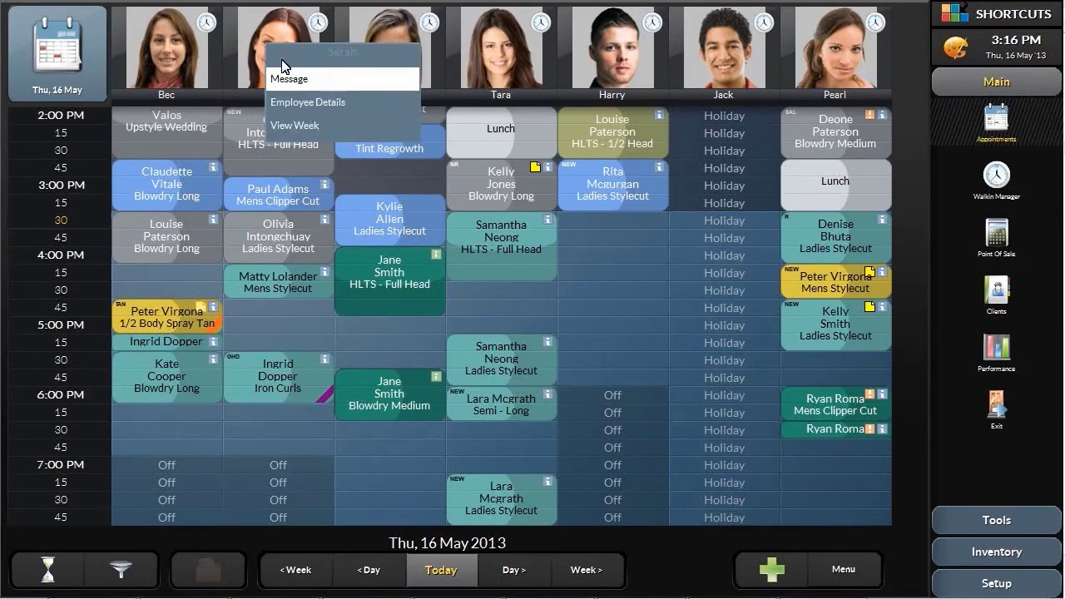
pyautogui.click(296, 125)
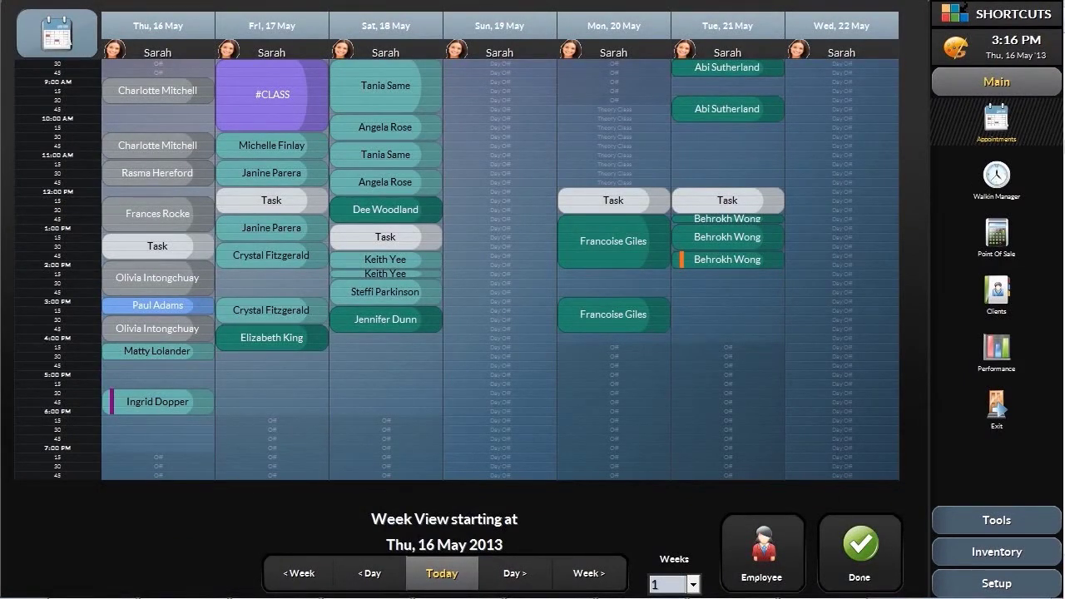
pyautogui.moveTo(231, 339); pyautogui.dragTo(687, 313)
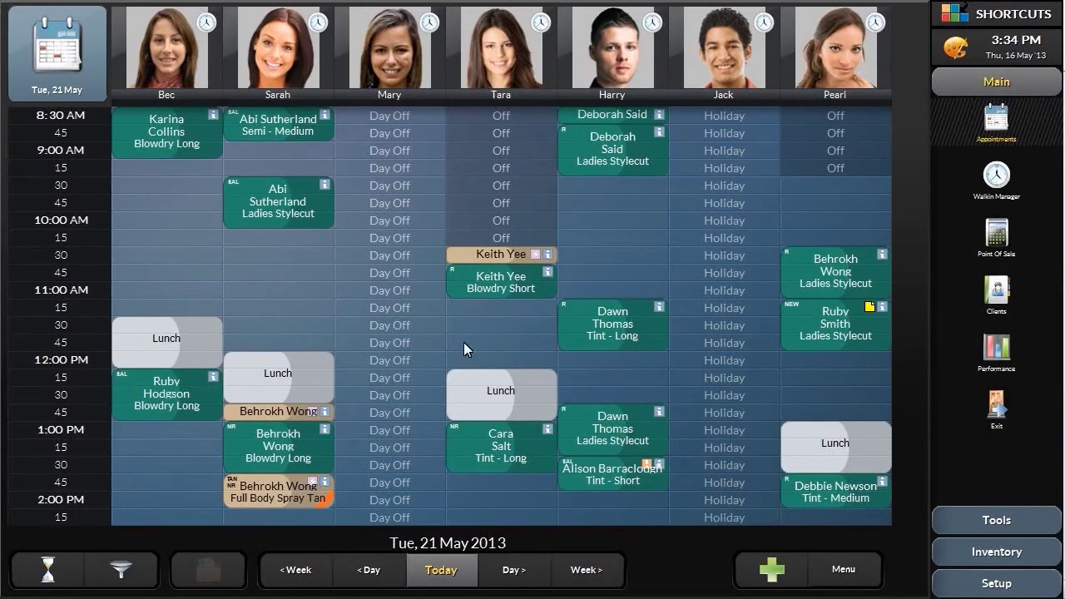
# - Start a new appointment search on Tuesday 21 May and select the second client listed under J
pyautogui.click(773, 571)
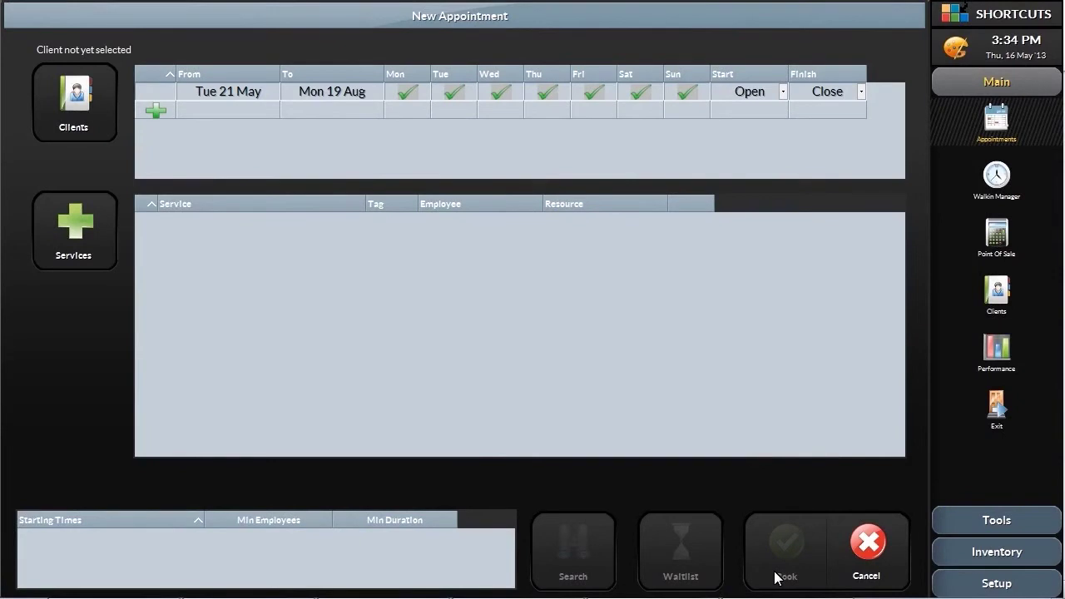
pyautogui.click(73, 106)
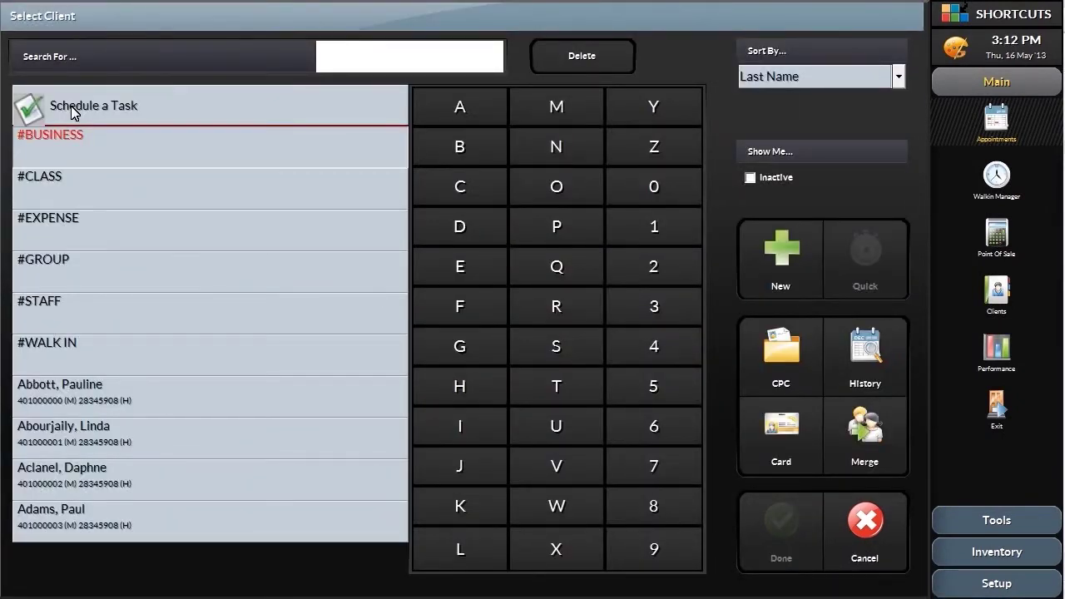
pyautogui.click(465, 467)
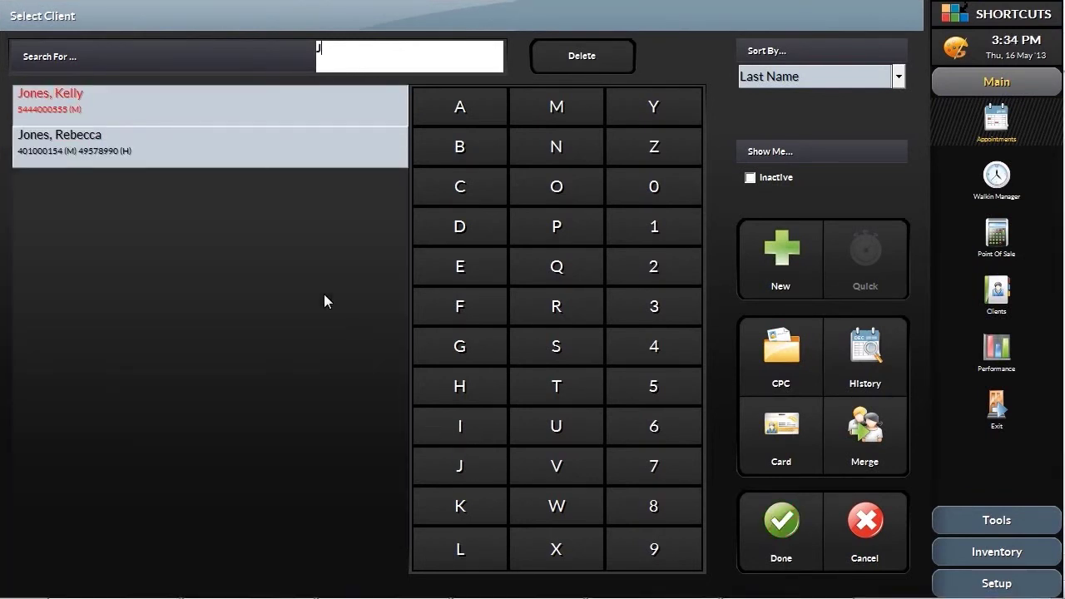
pyautogui.click(200, 146)
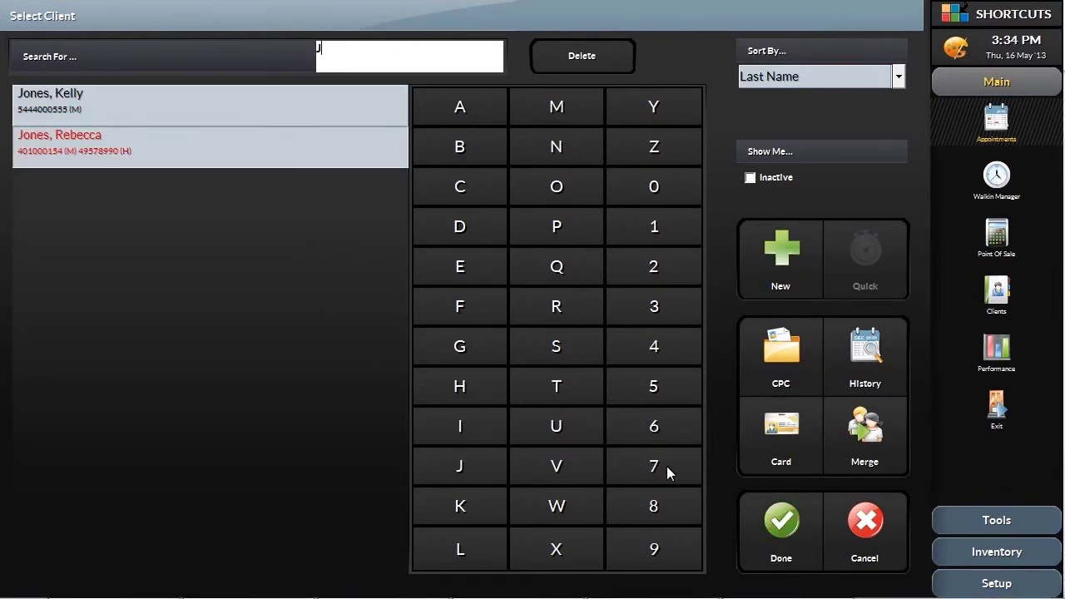
pyautogui.click(762, 532)
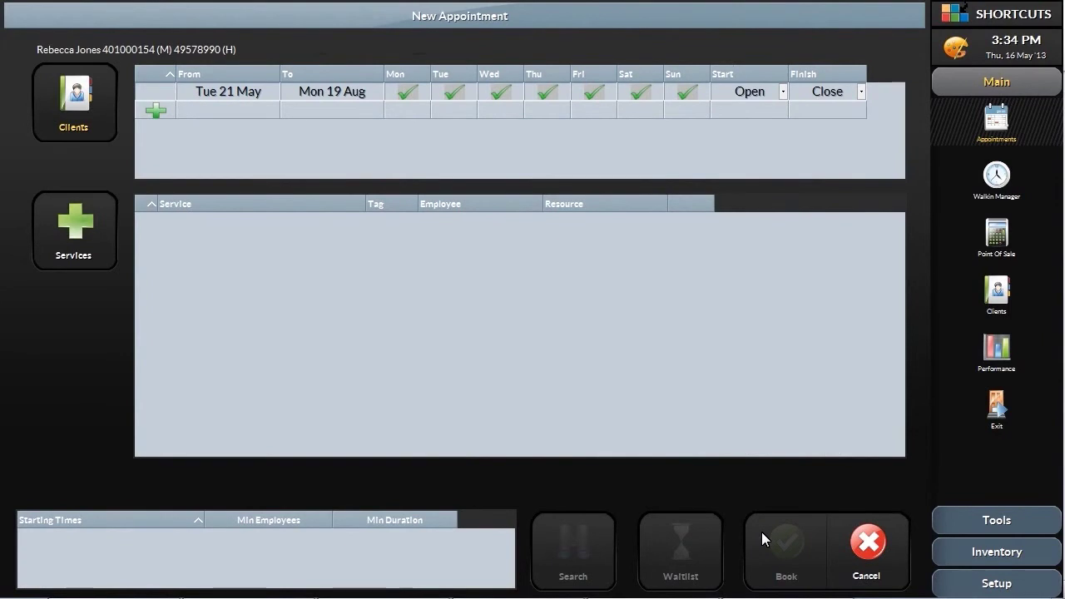
# - Set the appointment search range from Mon 20 May to Sat 25 May with a start time of 4:00 PM
pyautogui.click(206, 98)
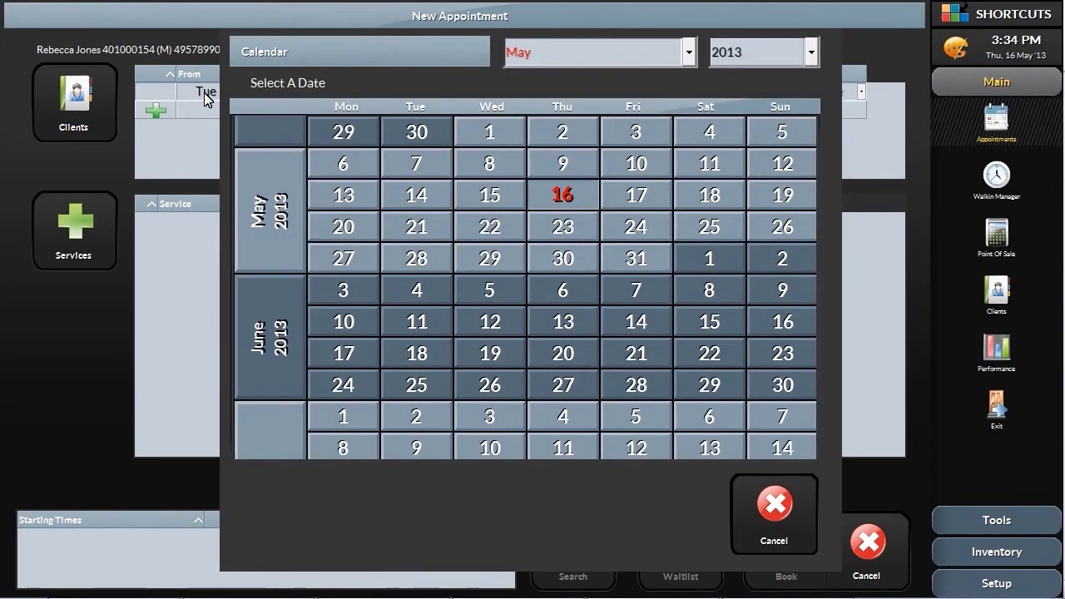
pyautogui.click(348, 230)
pyautogui.click(335, 93)
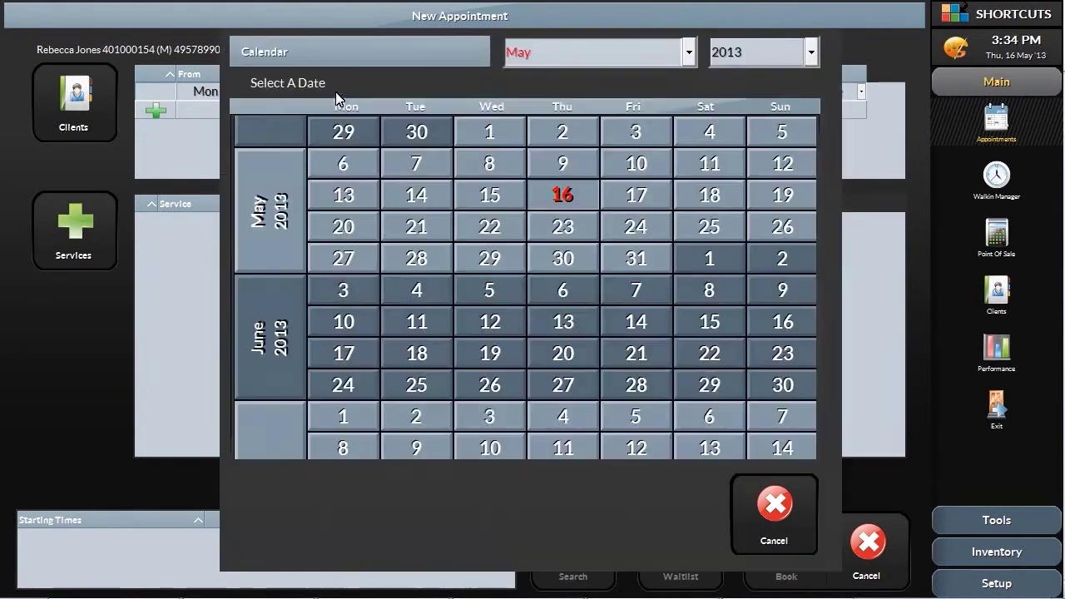
pyautogui.click(707, 228)
pyautogui.click(748, 93)
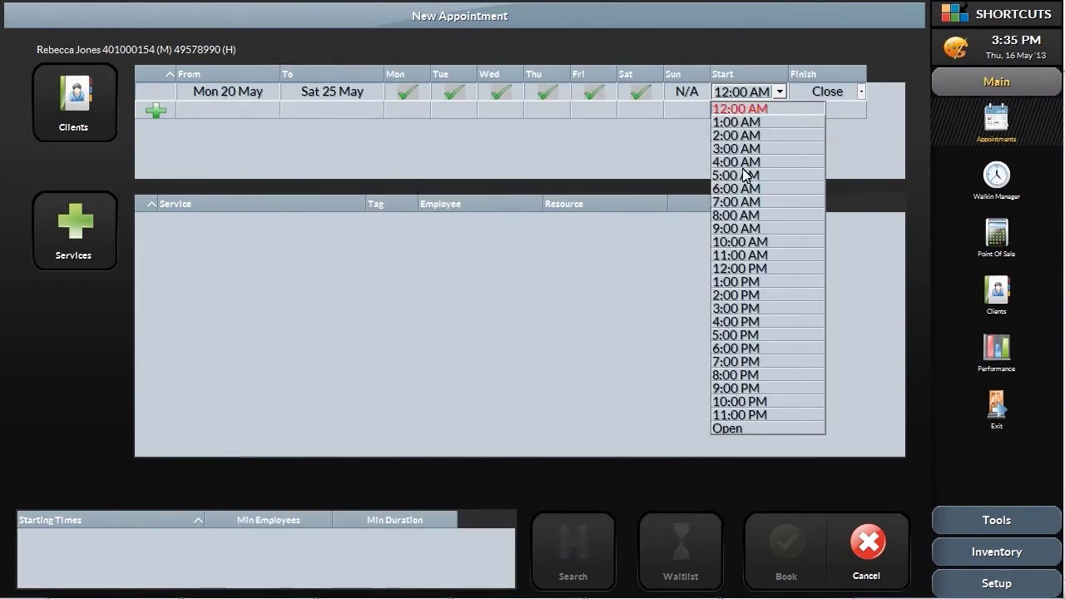
pyautogui.click(737, 325)
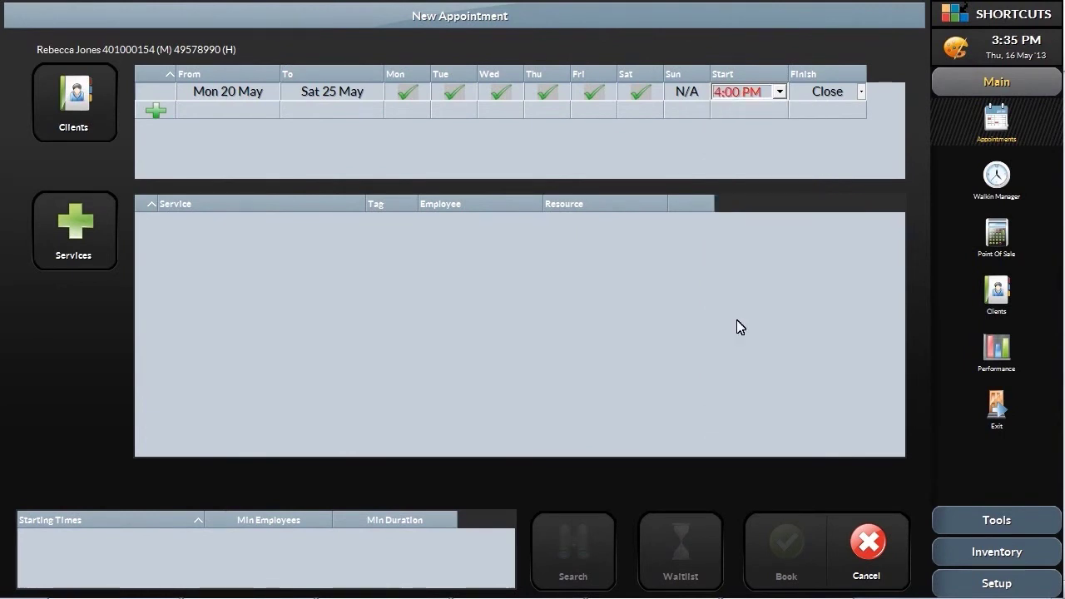
# - Add the Tint Regrowth and Ladies Stylecut services to the new appointment
pyautogui.click(92, 226)
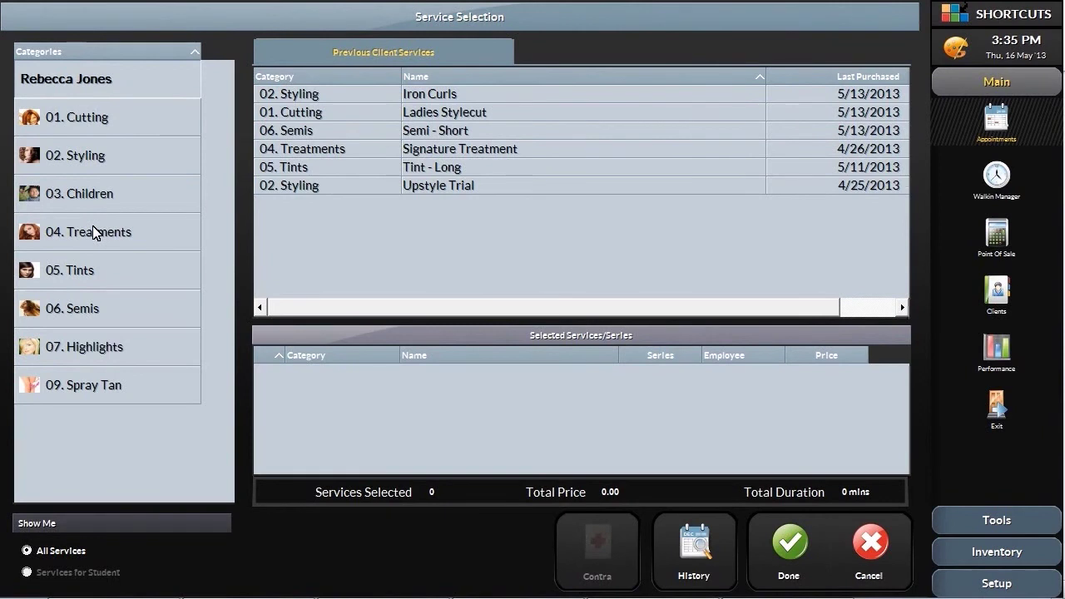
pyautogui.click(106, 279)
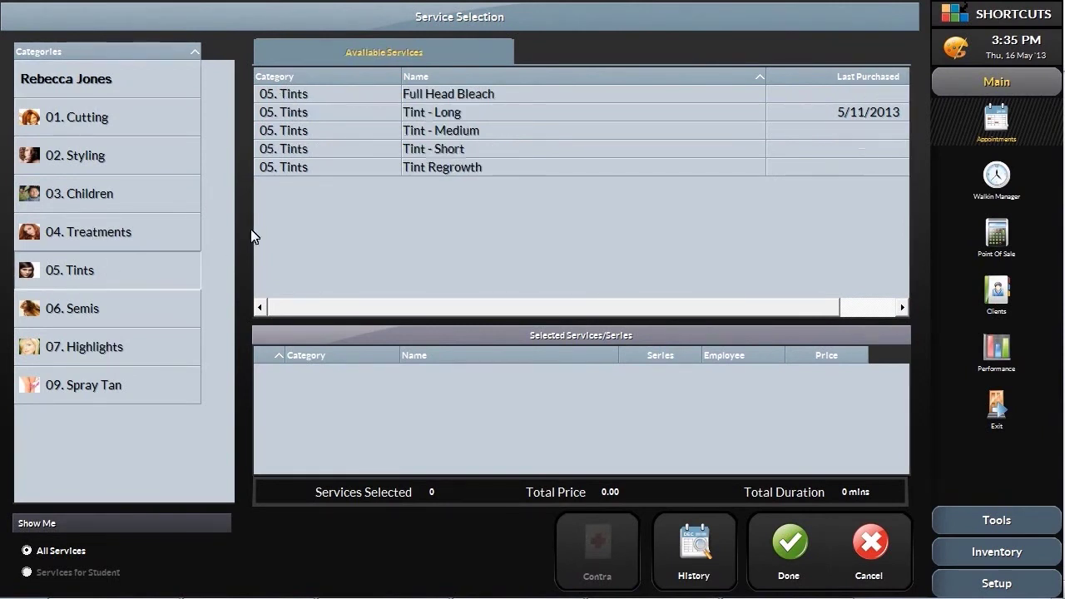
pyautogui.click(445, 167)
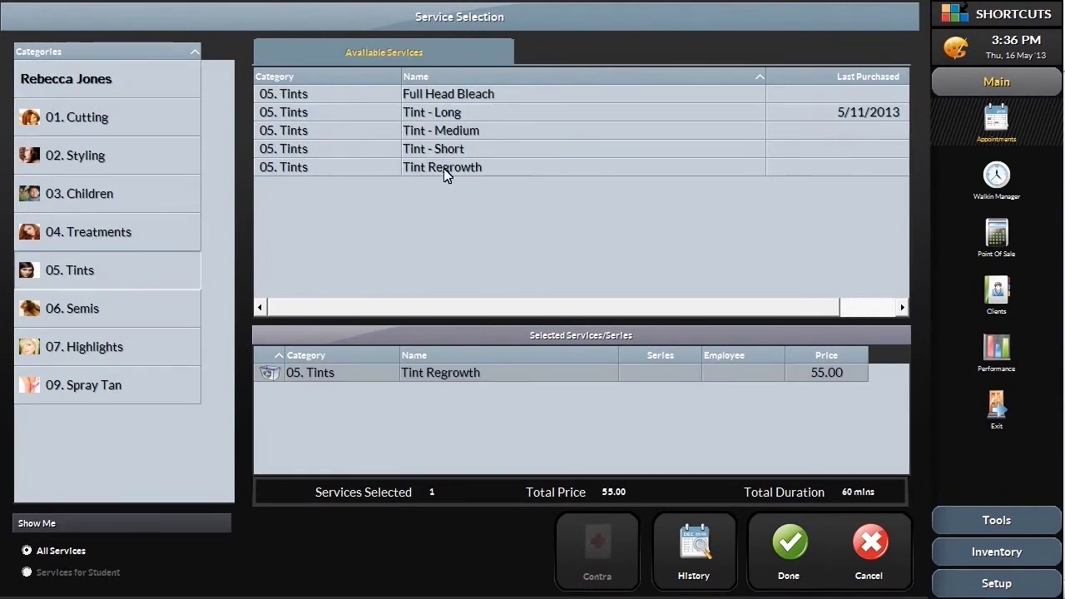
pyautogui.click(112, 114)
pyautogui.click(495, 118)
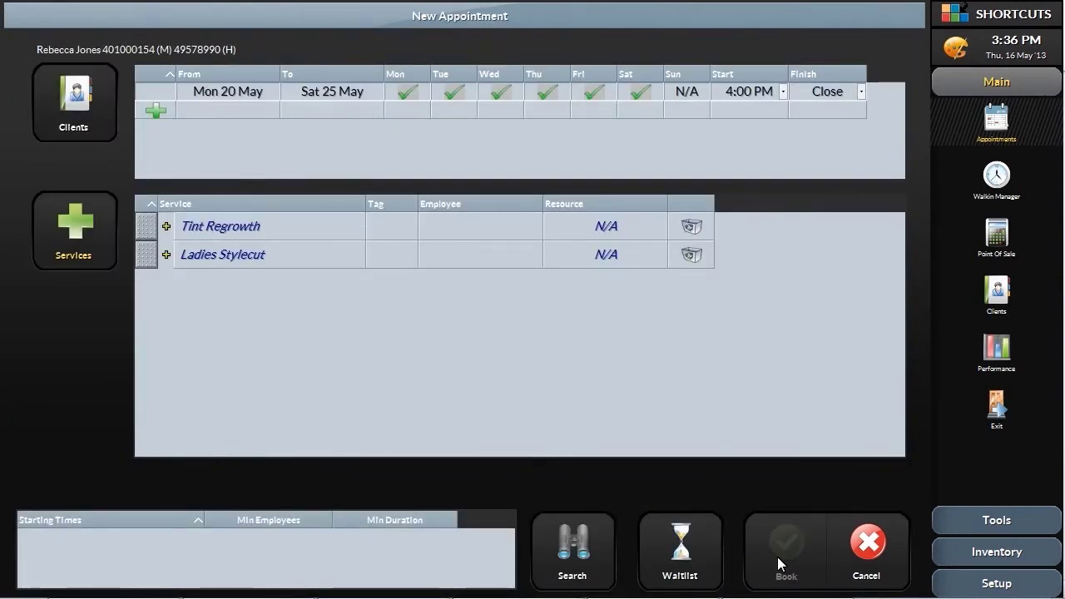
# - Assign the last-listed Master Stylist to Tint Regrowth and the male Stylist to Ladies Stylecut
pyautogui.click(496, 225)
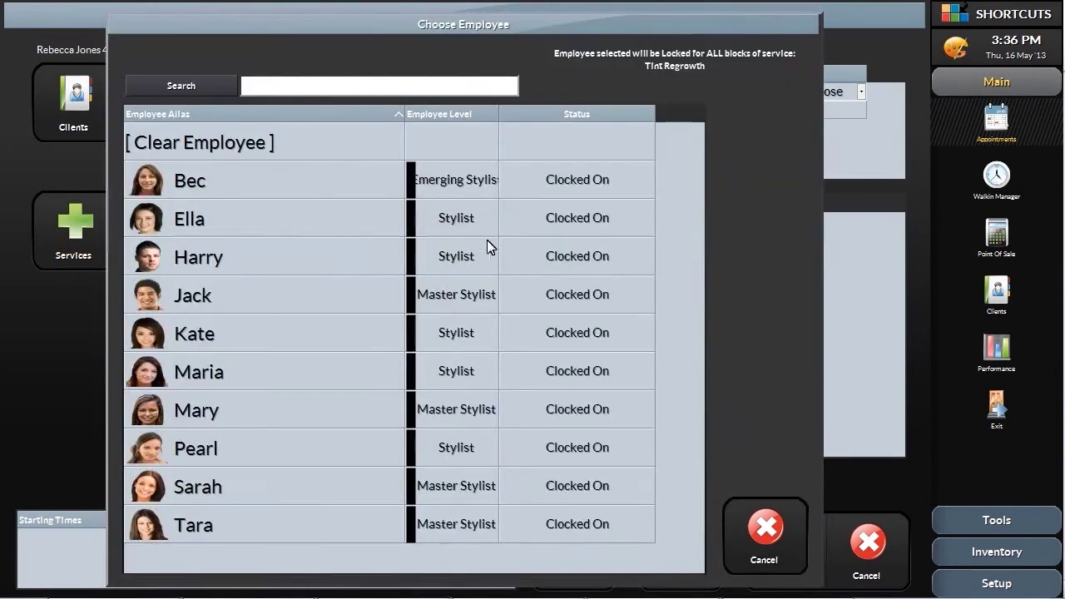
pyautogui.click(307, 531)
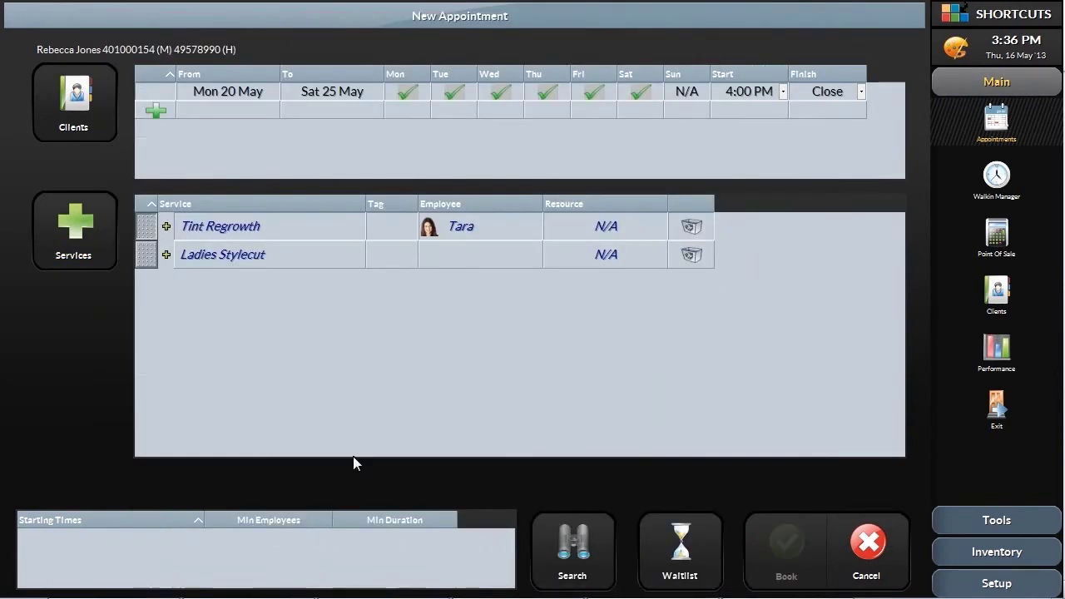
pyautogui.click(487, 261)
pyautogui.click(346, 223)
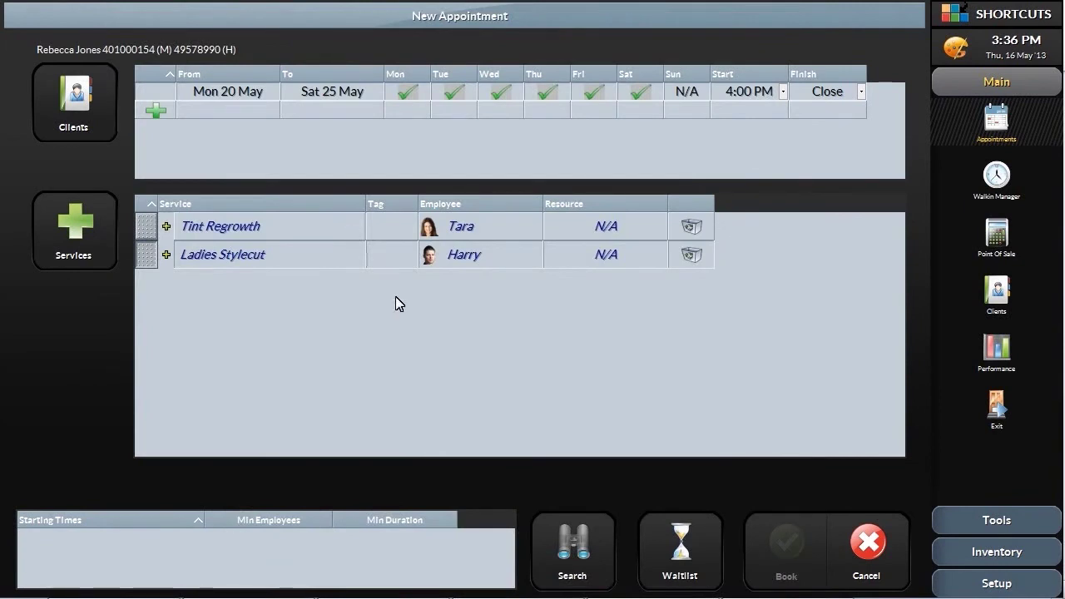
# - Search for available starting times, preview the Thu 23 May 5:45 PM option, and return to the list of times
pyautogui.click(570, 558)
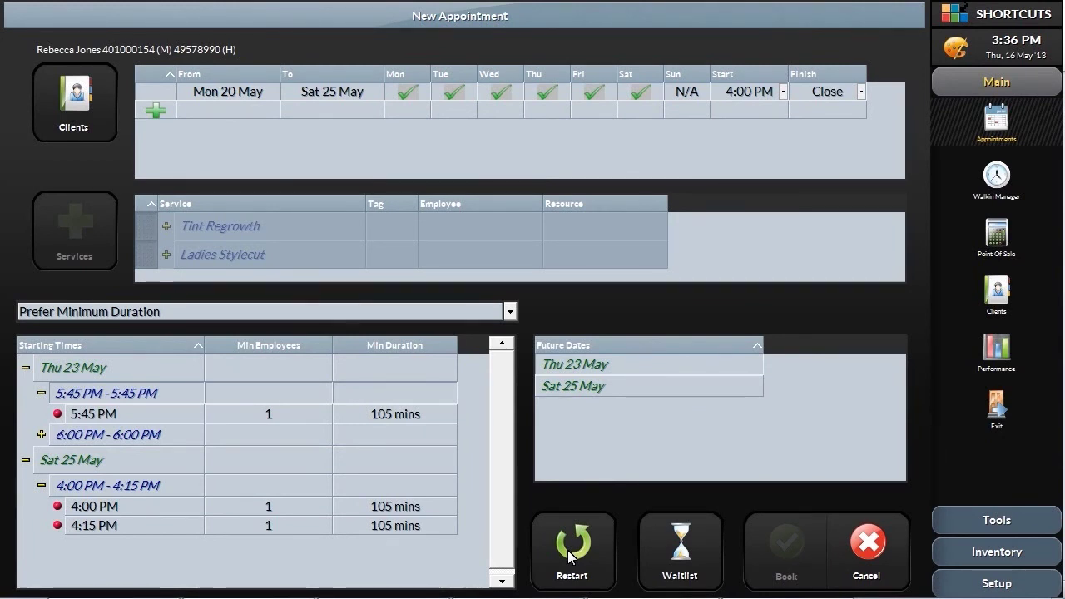
pyautogui.click(127, 422)
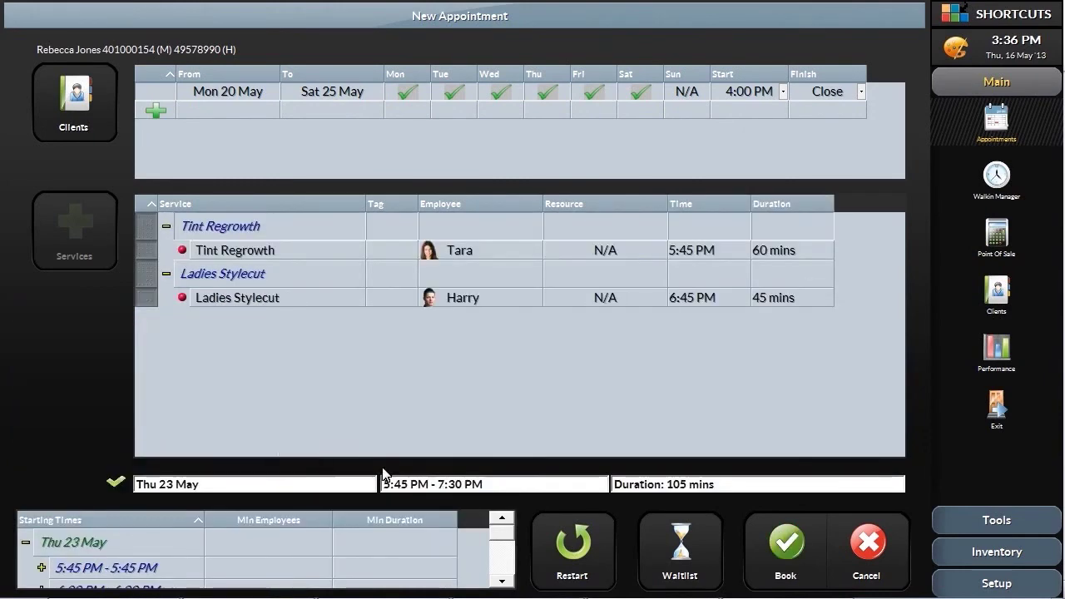
pyautogui.click(571, 556)
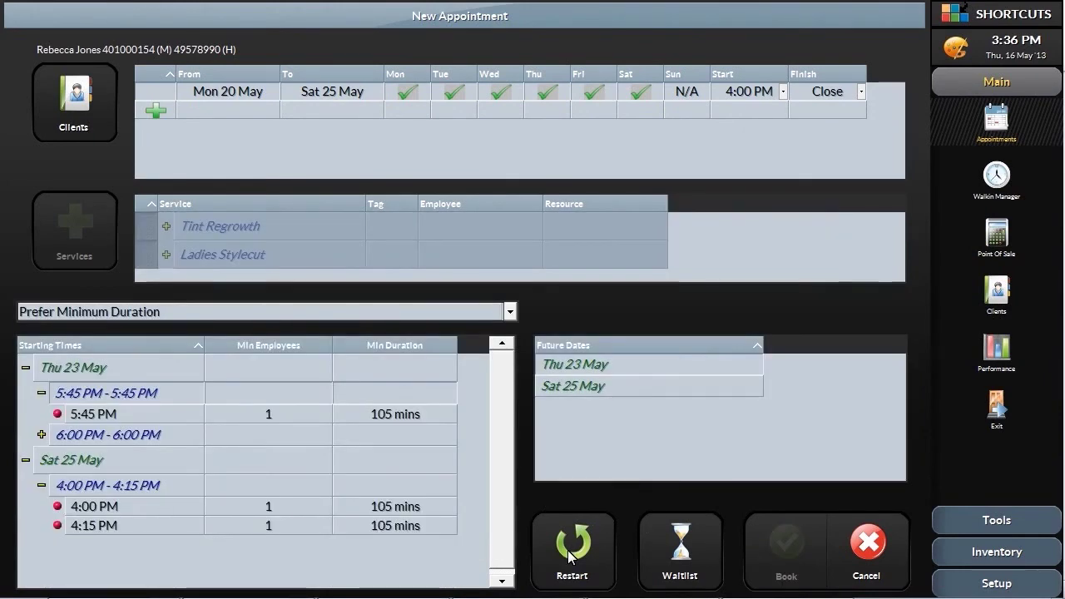